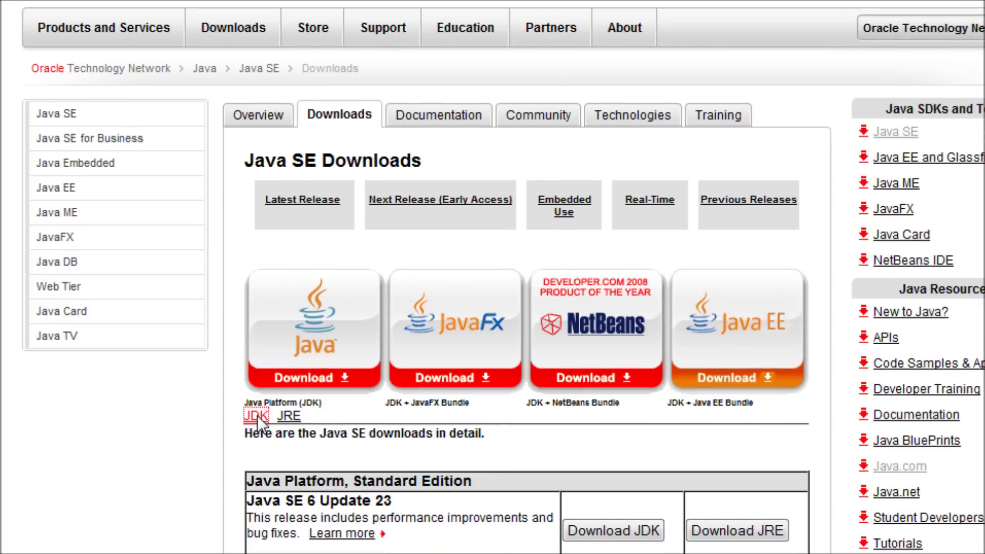
Step: Choose Windows x64 as the JDK 6u23 download platform and continue to the file listing
left_click(258, 416)
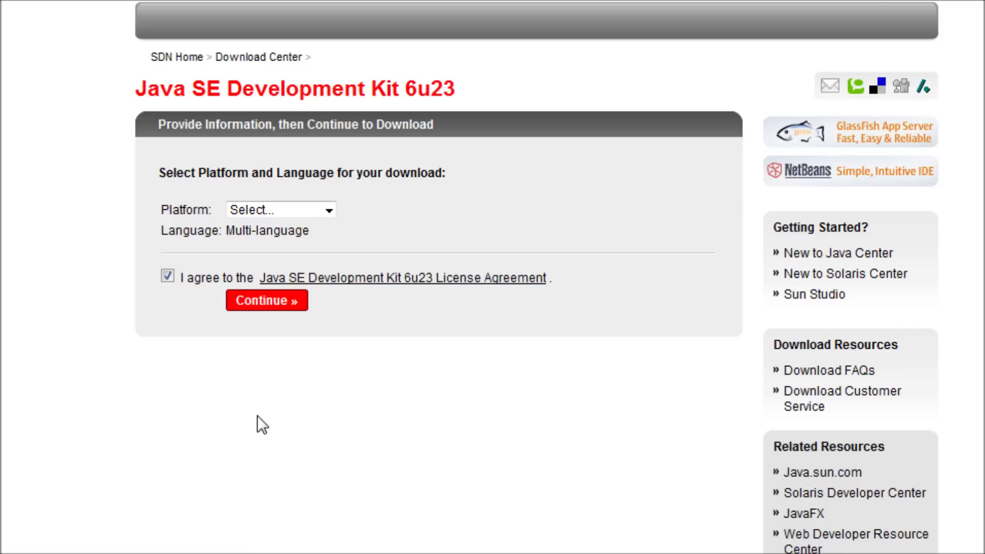
left_click(346, 212)
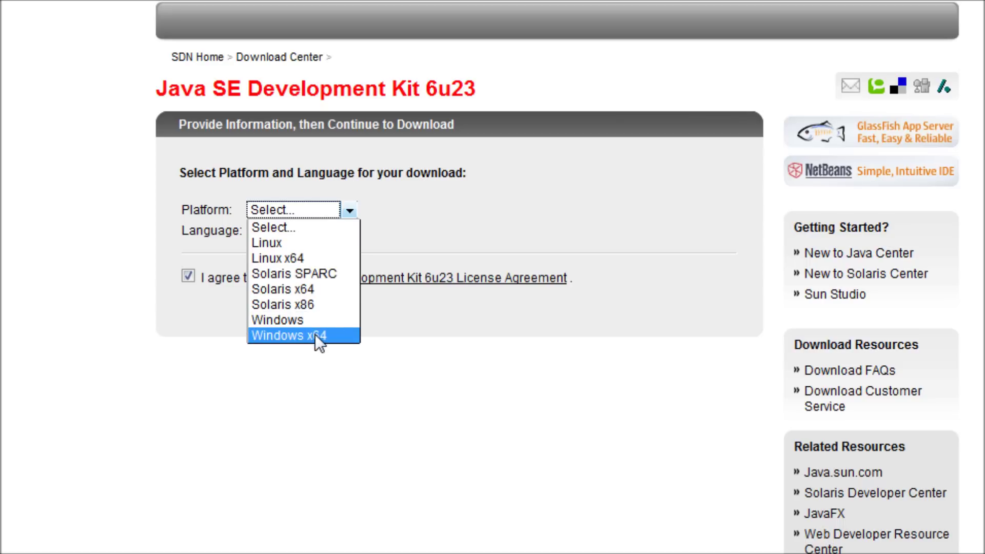
left_click(316, 336)
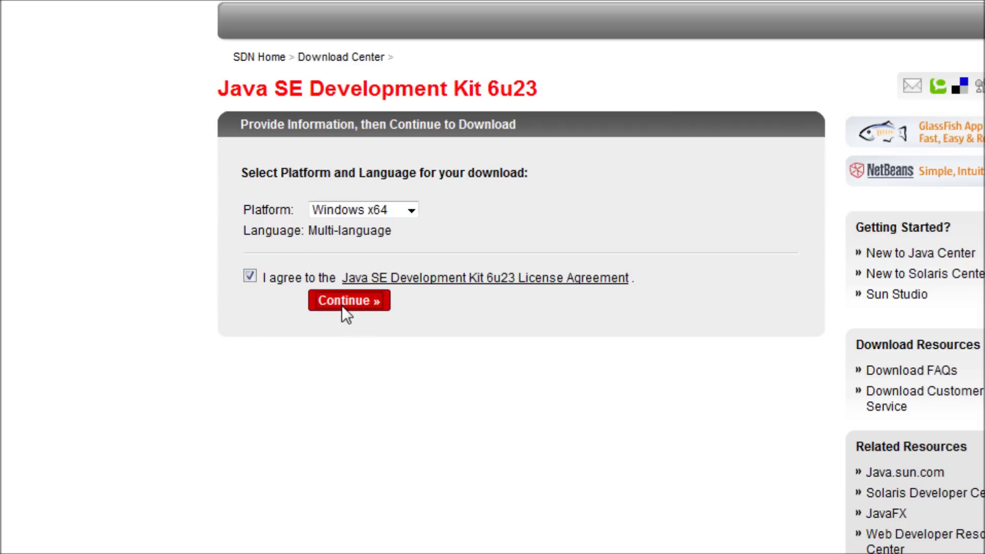
left_click(342, 306)
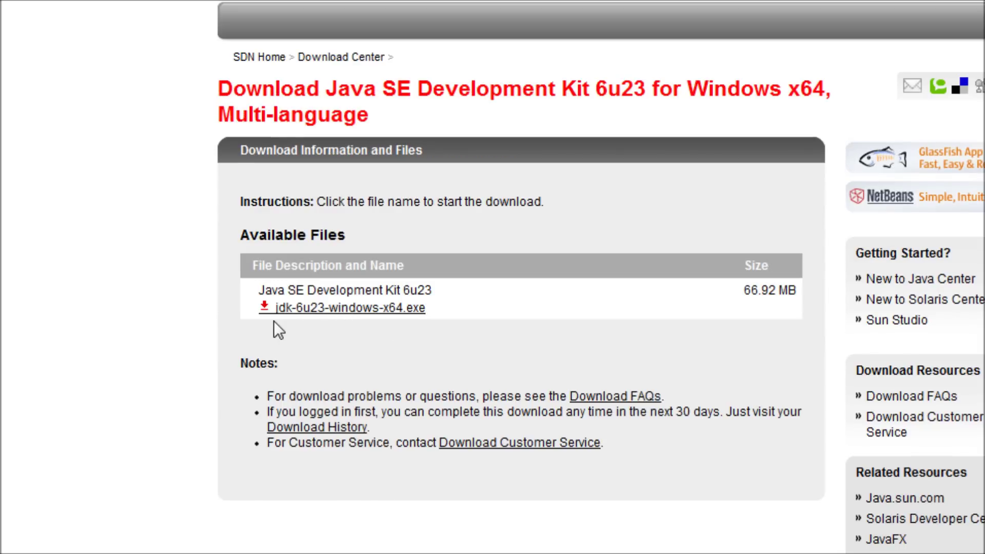
Step: Begin downloading jdk-6u23-windows-x64.exe, cancel the save prompt, and bring up the Start menu
left_click(308, 309)
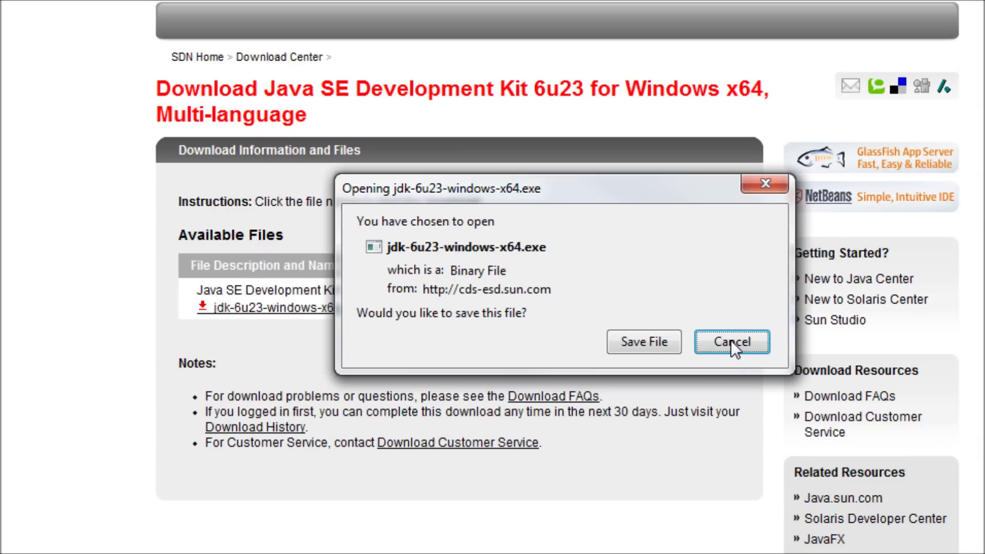
left_click(731, 342)
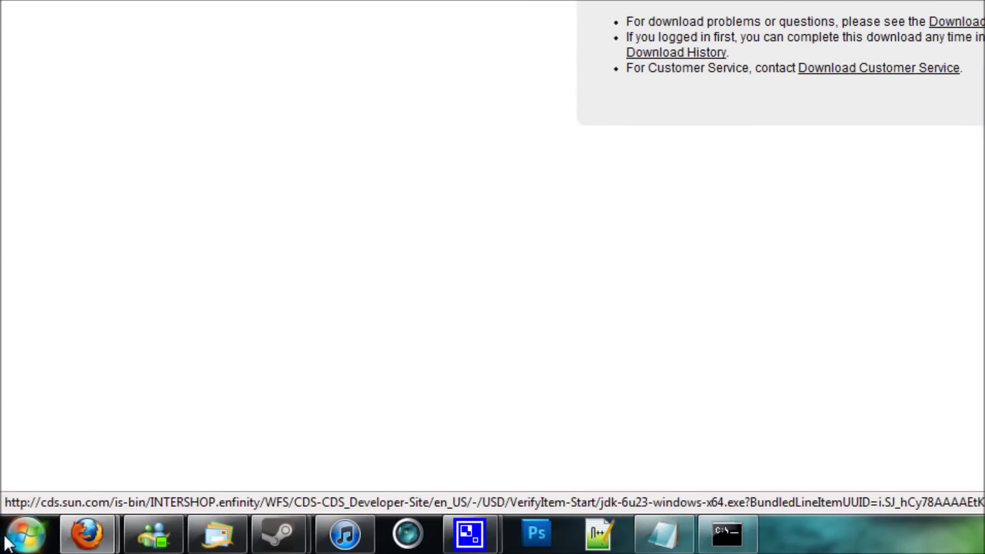
left_click(8, 543)
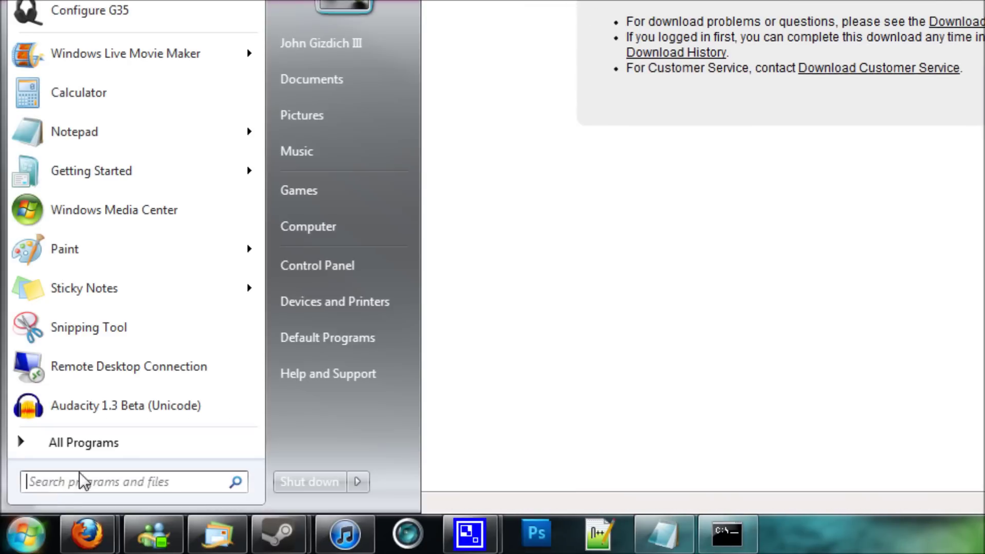
Step: Browse from Computer to C:\Program Files\Java\jdk1.6.0_23\bin and select appletviewer
left_click(343, 227)
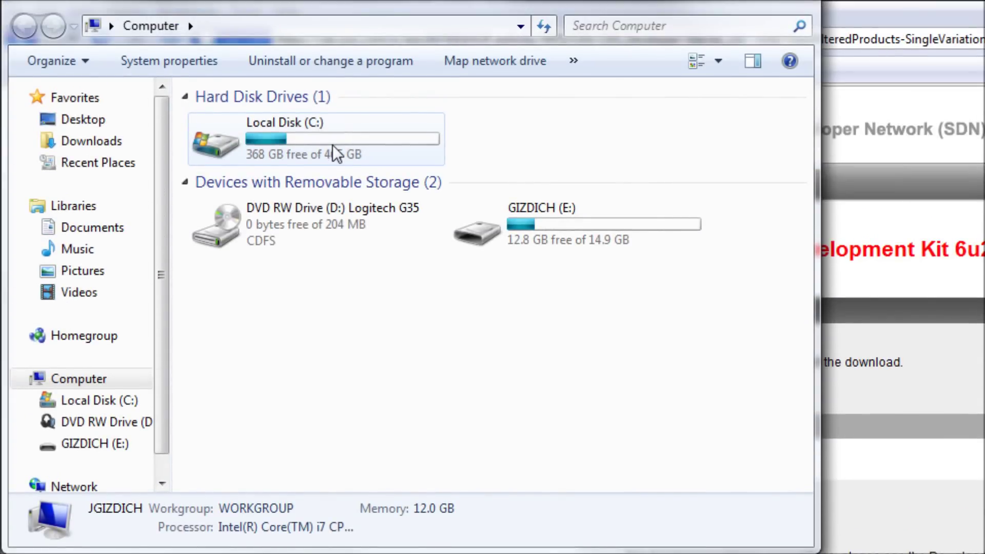
double_click(334, 146)
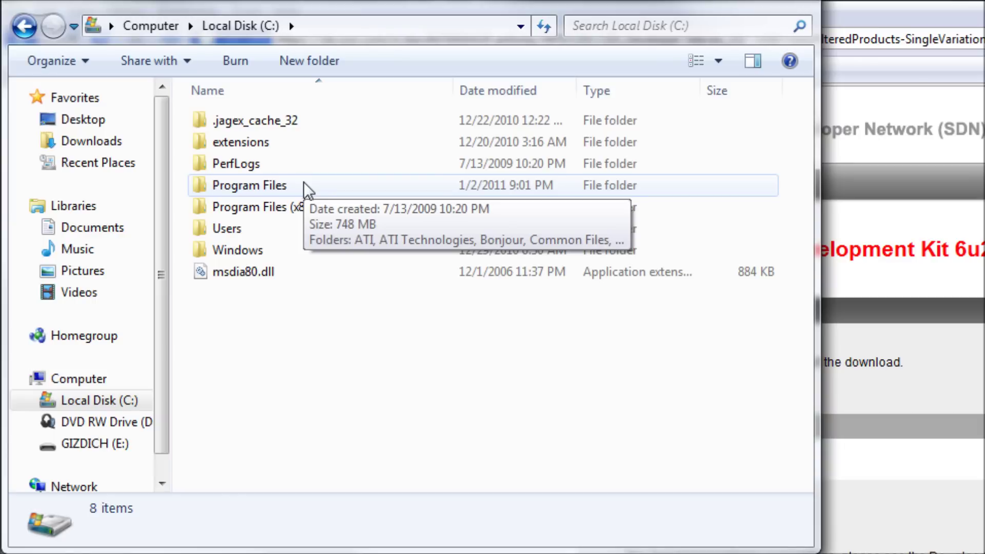
double_click(303, 191)
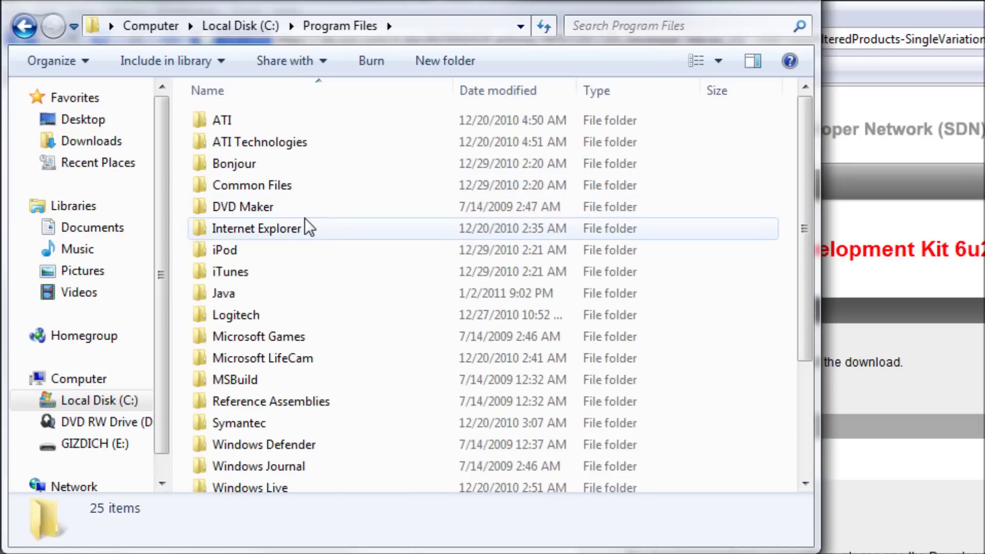
double_click(286, 294)
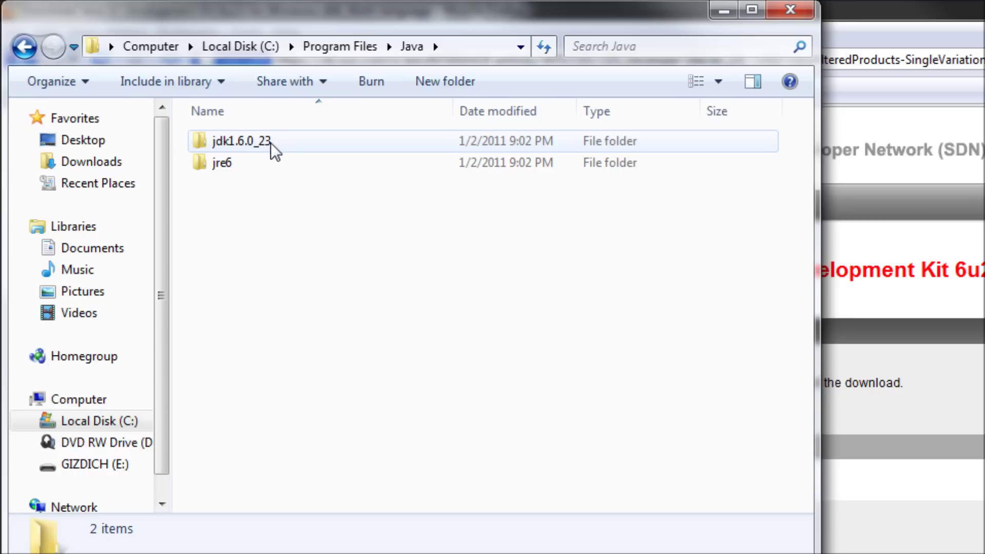
double_click(259, 147)
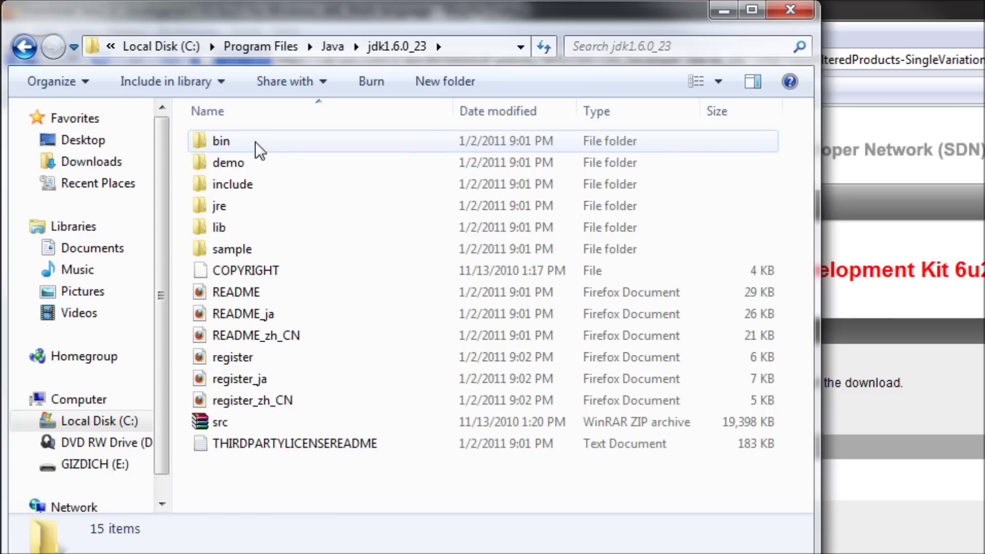
double_click(244, 140)
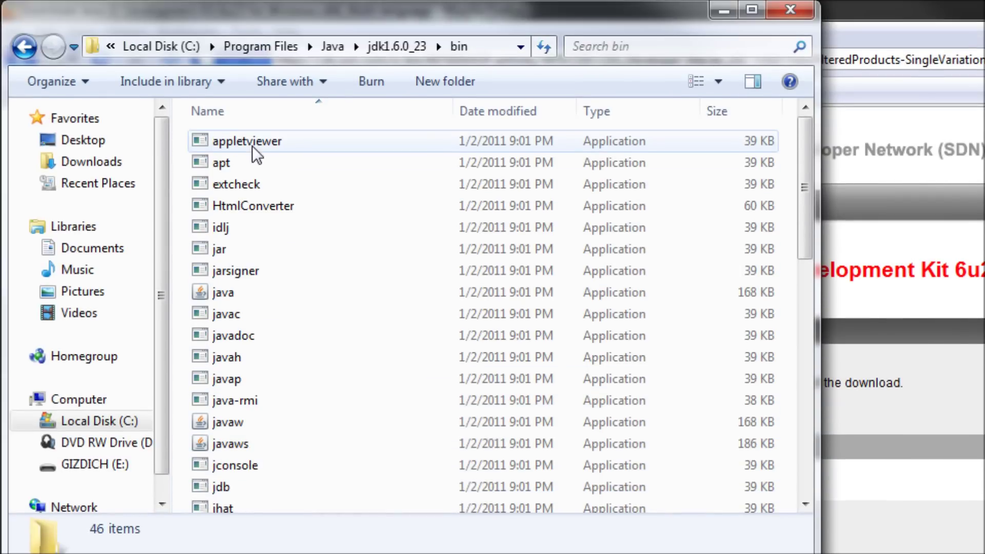
left_click(236, 138)
Step: Copy the bin folder location from appletviewer's Properties, then close Properties and Explorer
right_click(240, 137)
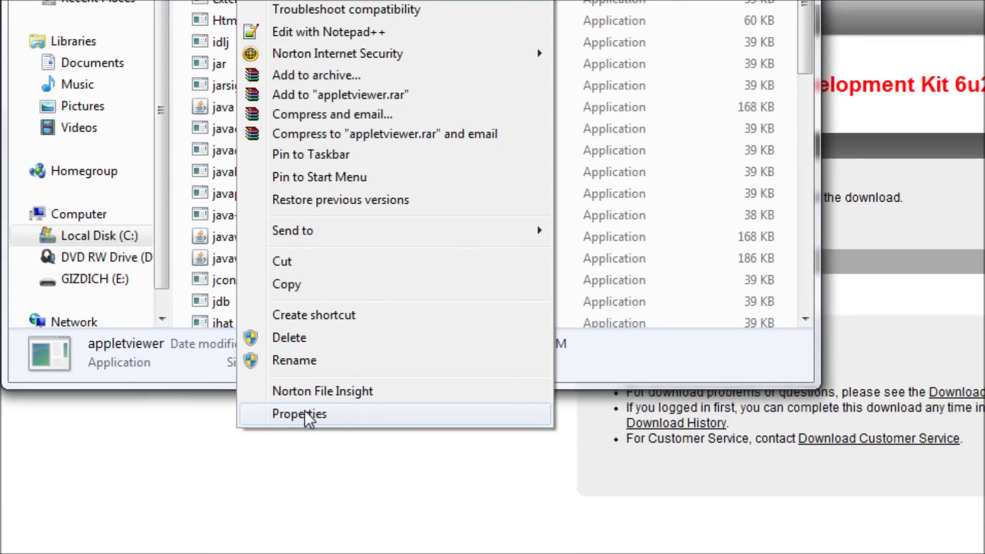
left_click(305, 414)
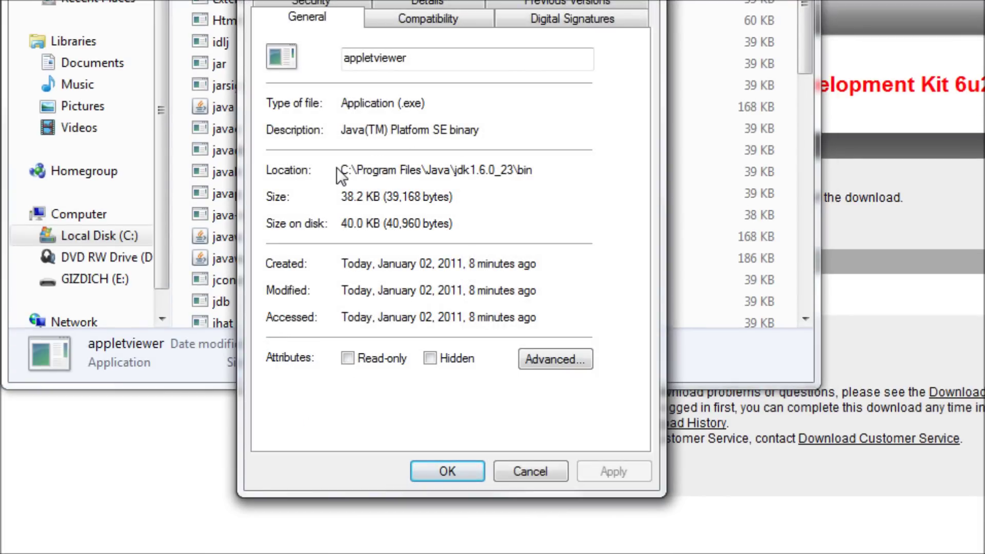
left_click_drag(538, 170, 332, 174)
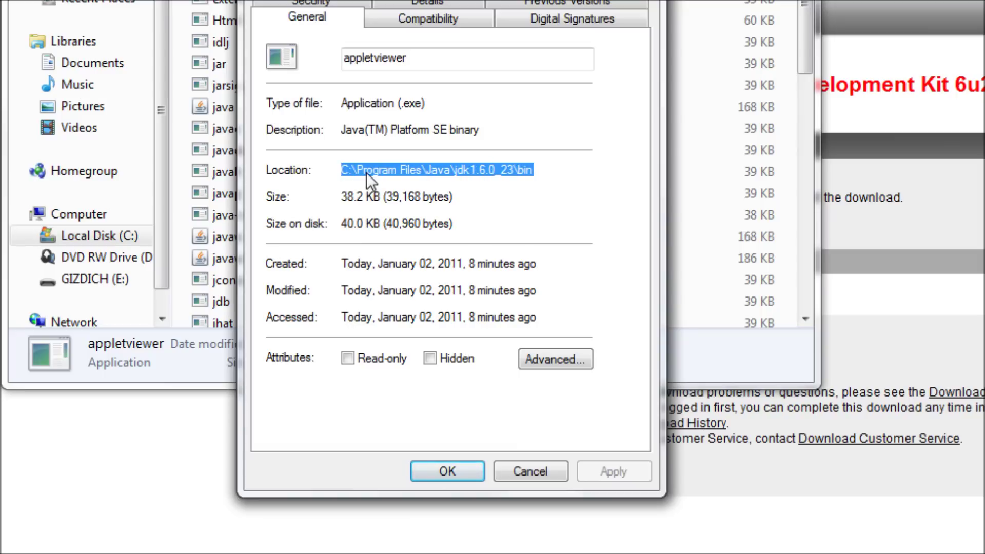
right_click(367, 173)
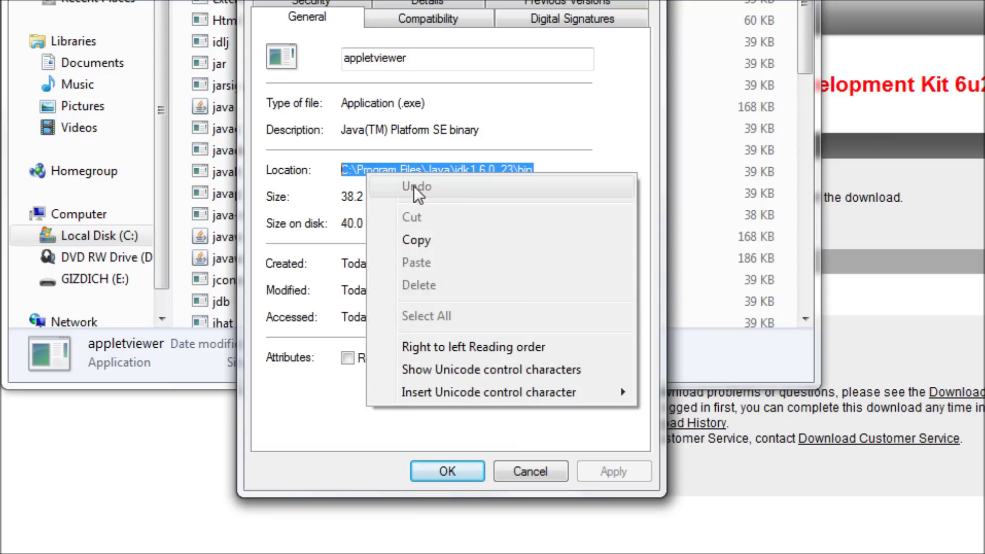
left_click(415, 239)
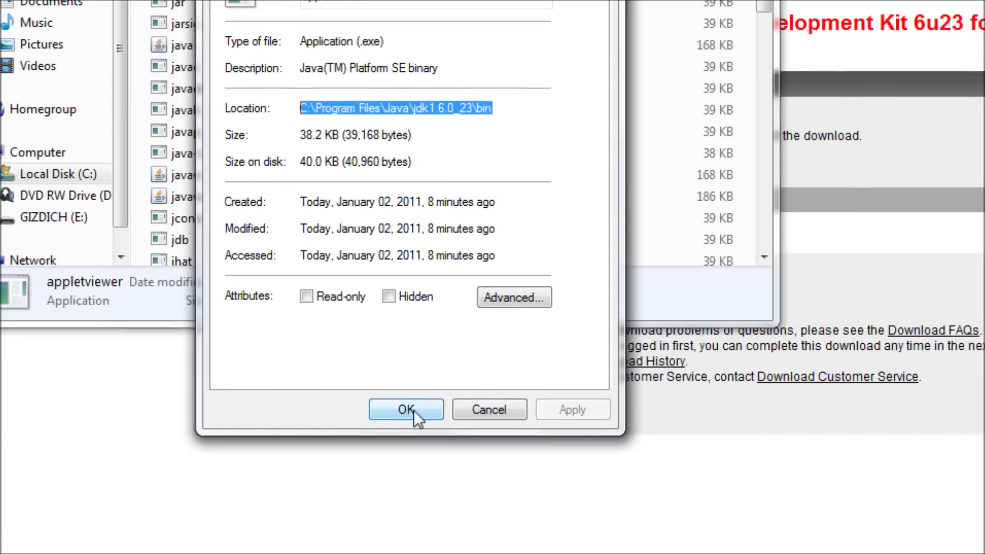
left_click(408, 533)
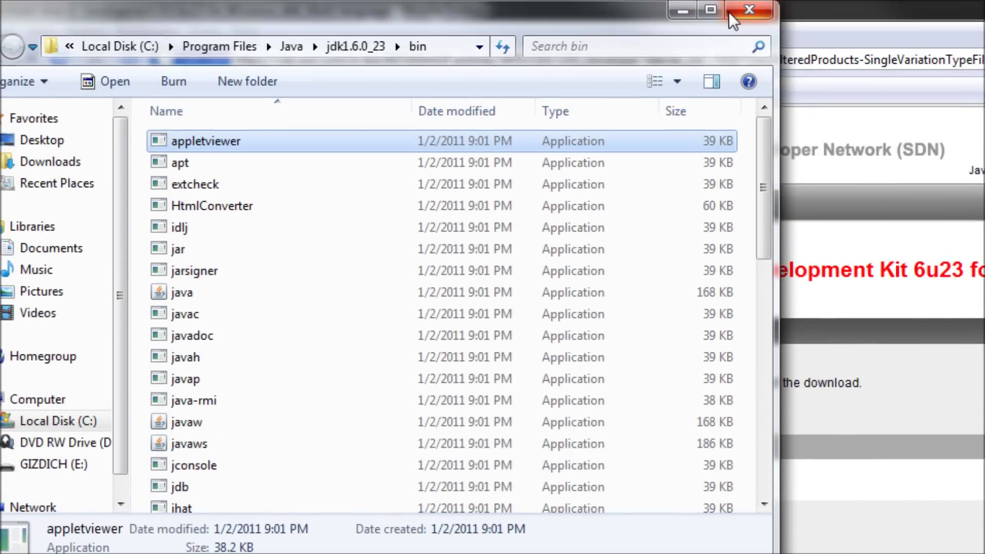
left_click(731, 12)
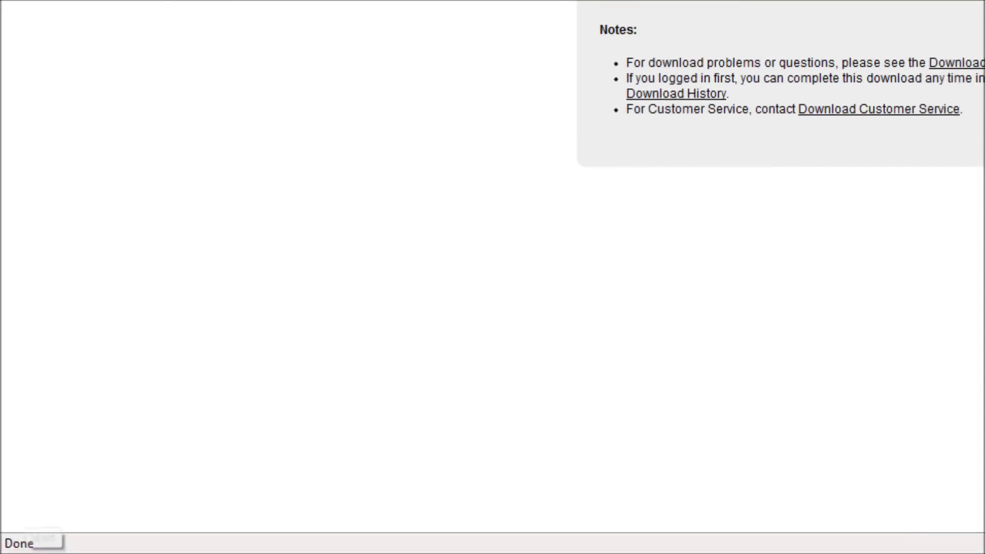
Step: Reach Environment Variables through Computer Properties and Advanced system settings, and start a new user variable
left_click(27, 535)
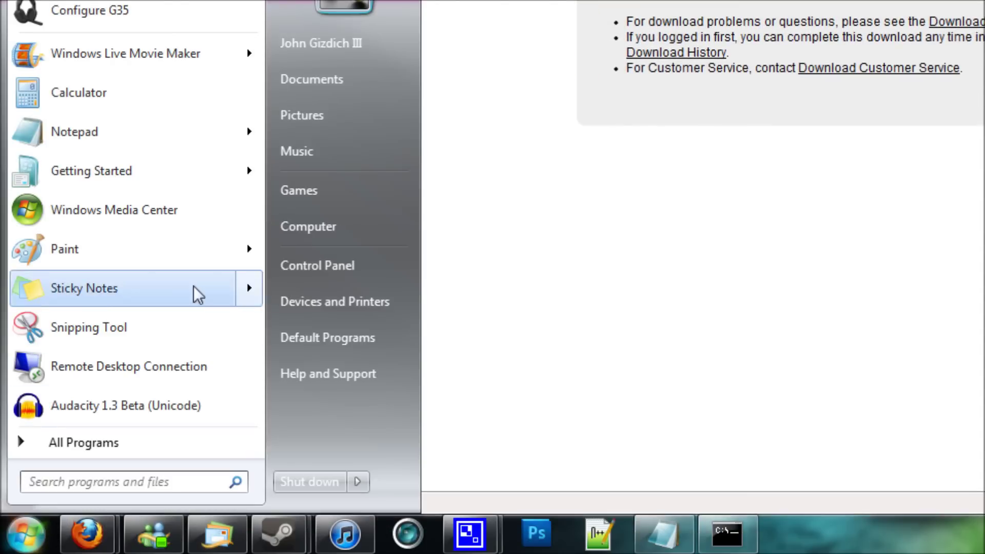
right_click(344, 233)
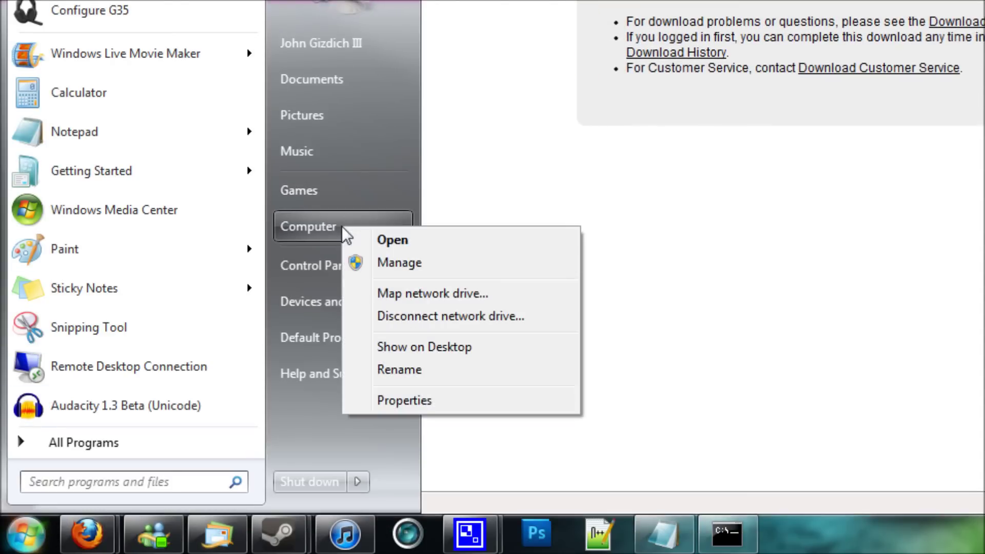
left_click(407, 402)
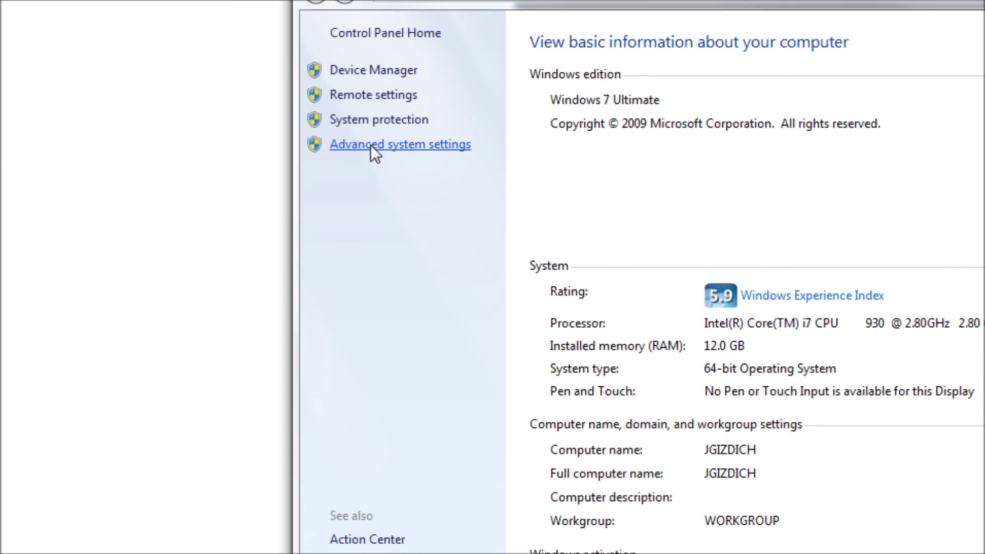
left_click(370, 145)
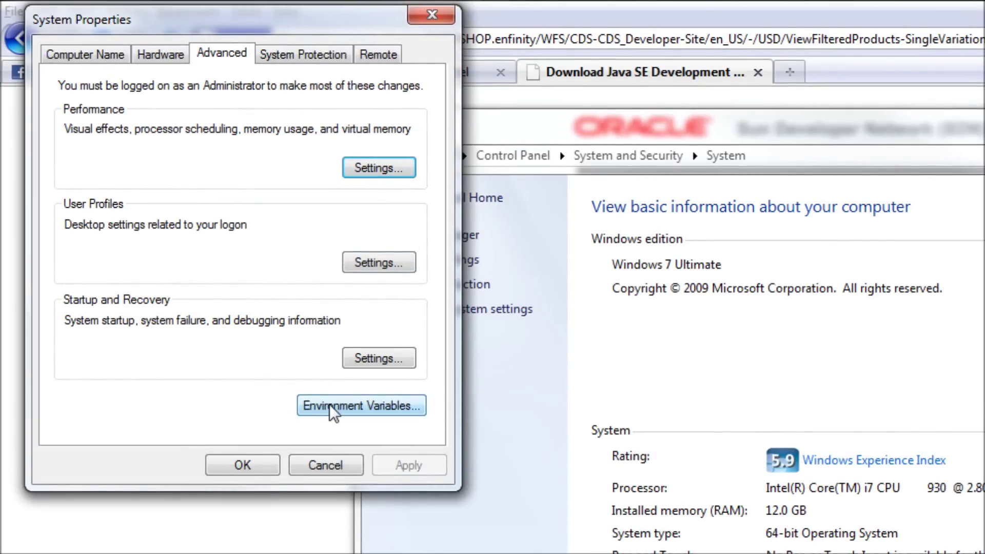
left_click(330, 406)
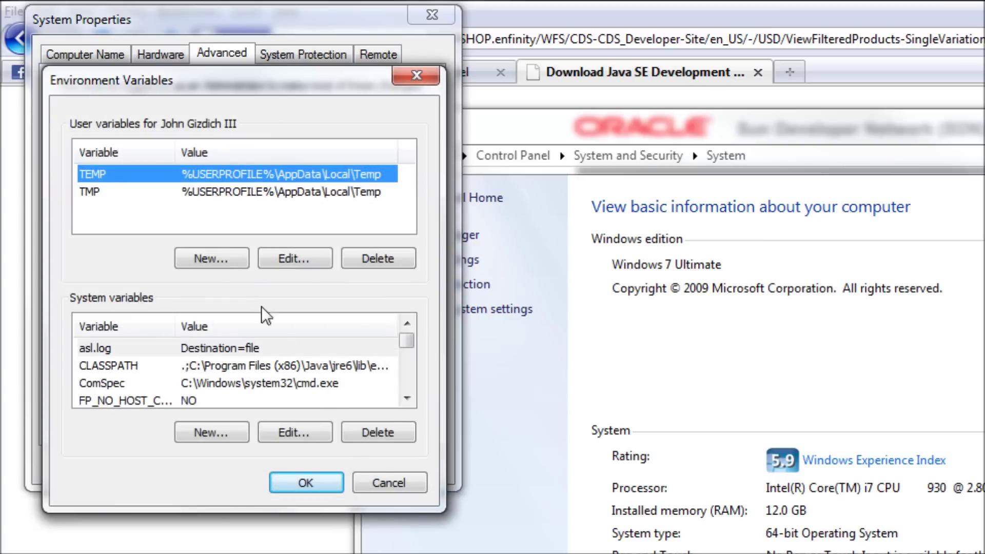
left_click(216, 258)
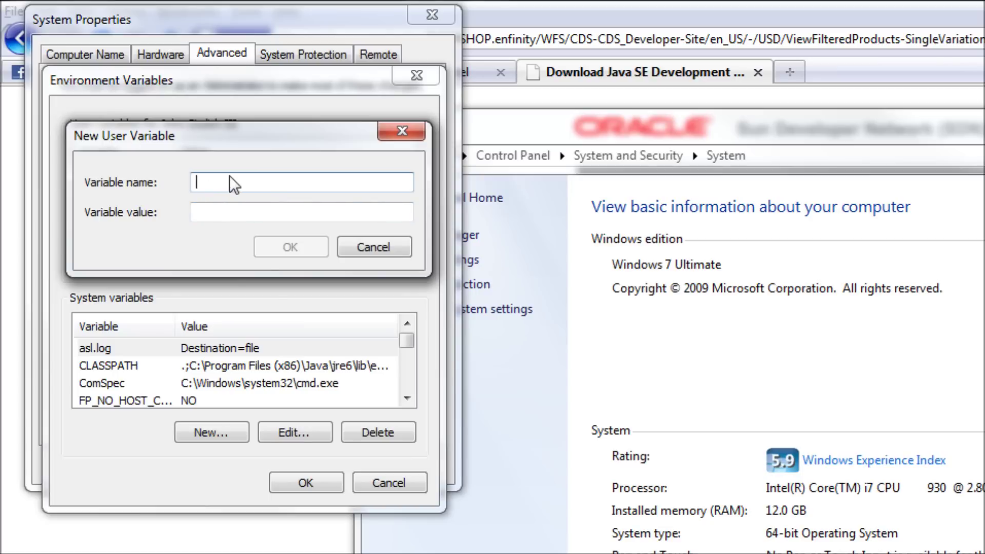
type("Path")
Step: Paste C:\Program Files\Java\jdk1.6.0_23\bin as the Path variable's value
right_click(220, 204)
left_click(271, 295)
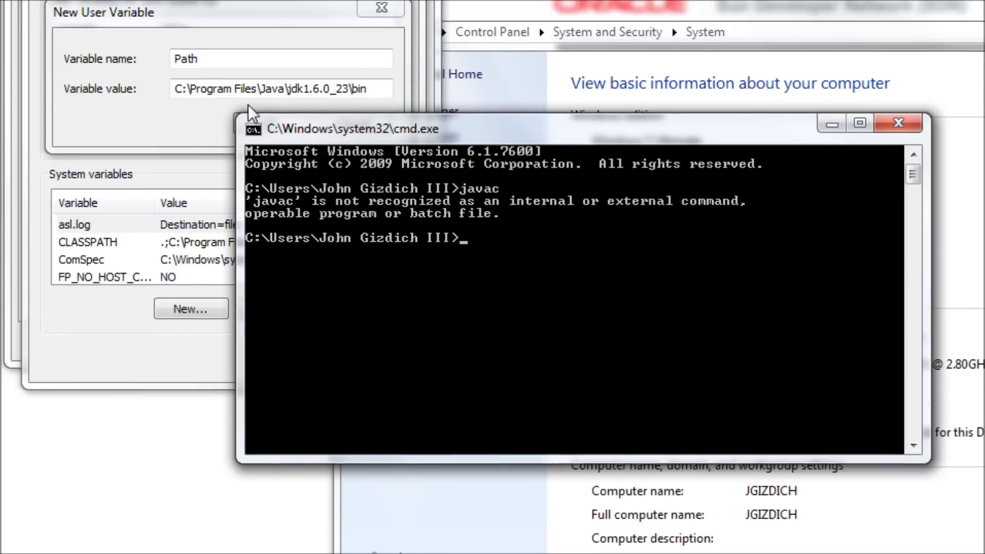
left_click(228, 148)
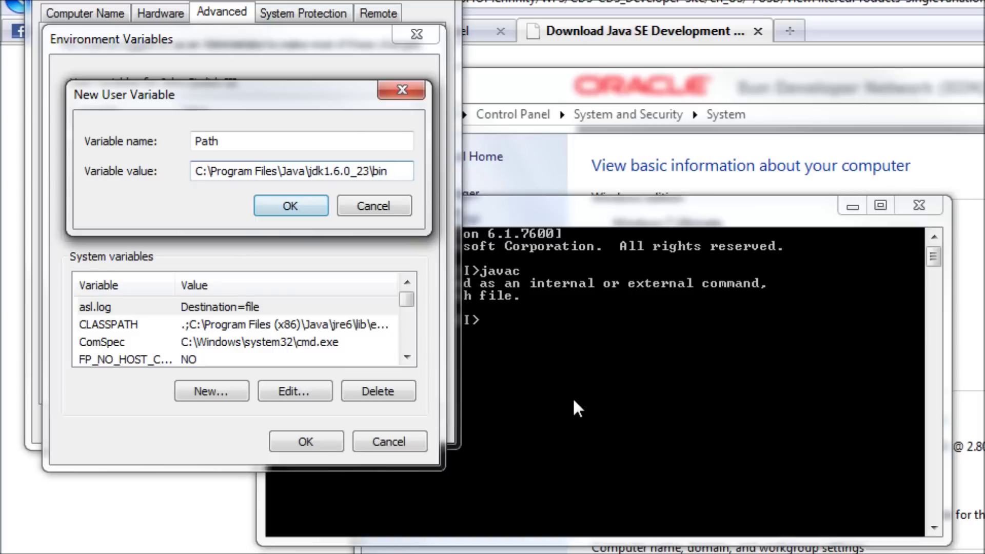
Step: After checking the command prompt, confirm the new Path user variable and close Environment Variables
left_click(571, 390)
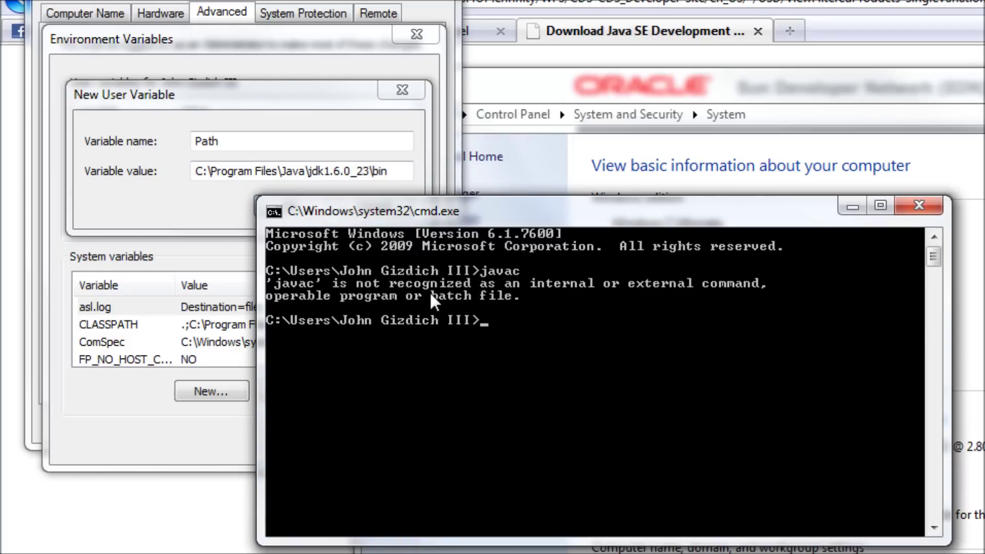
left_click(363, 161)
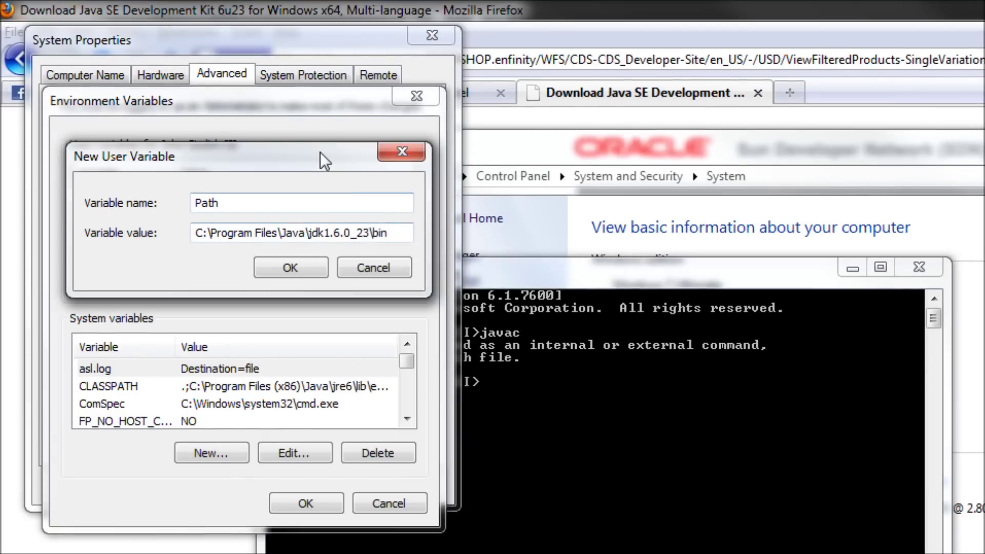
left_click(298, 272)
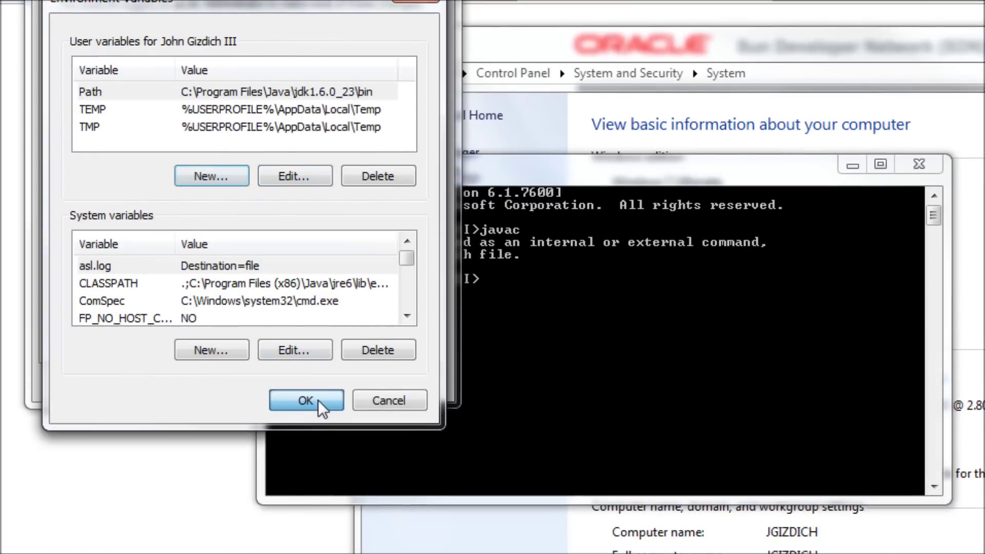
left_click(306, 401)
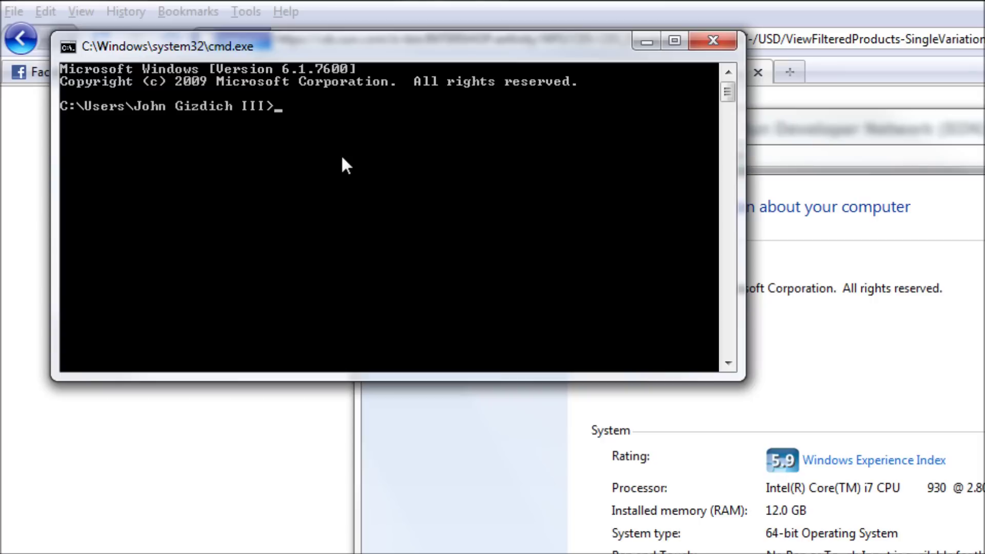
type("javac")
Step: Run javac at the prompt to display its usage and options
key("Return")
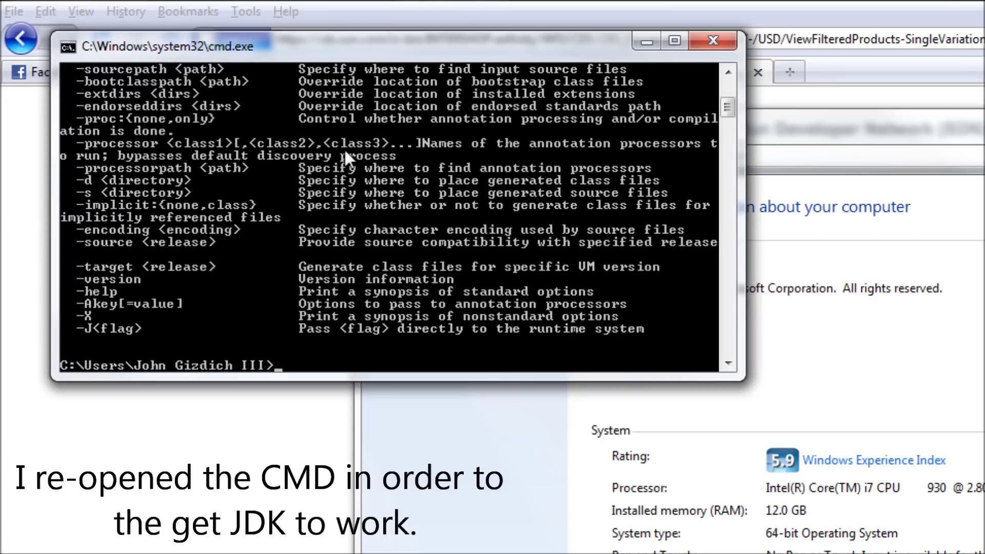
scroll(344, 149, "up", 2)
scroll(344, 148, "up", 4)
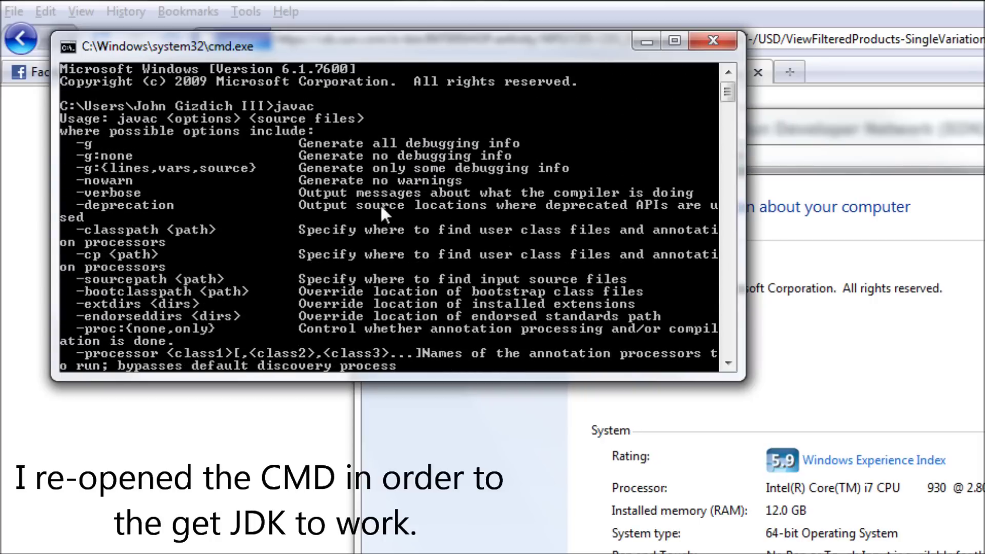
scroll(386, 205, "down", 4)
scroll(385, 206, "down", 4)
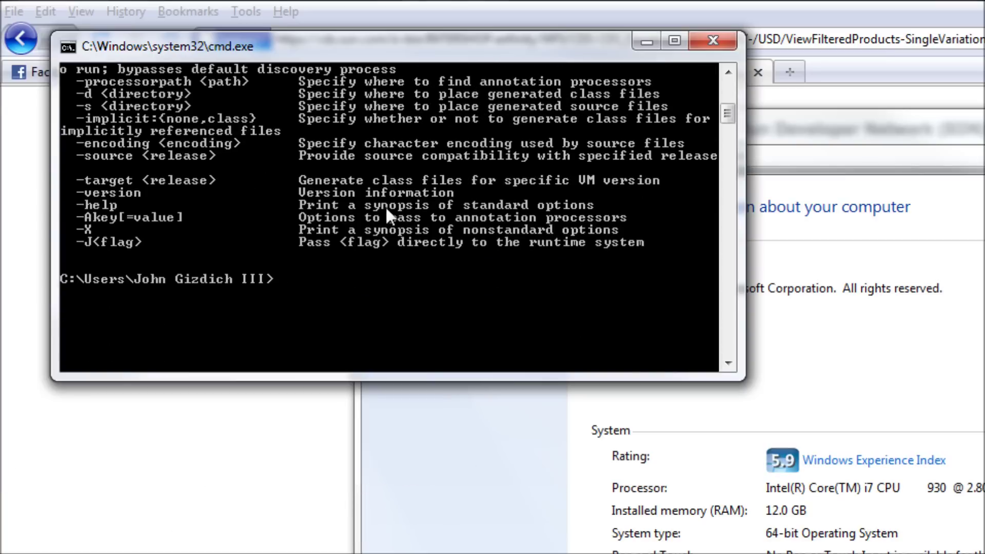
scroll(386, 205, "up", 1)
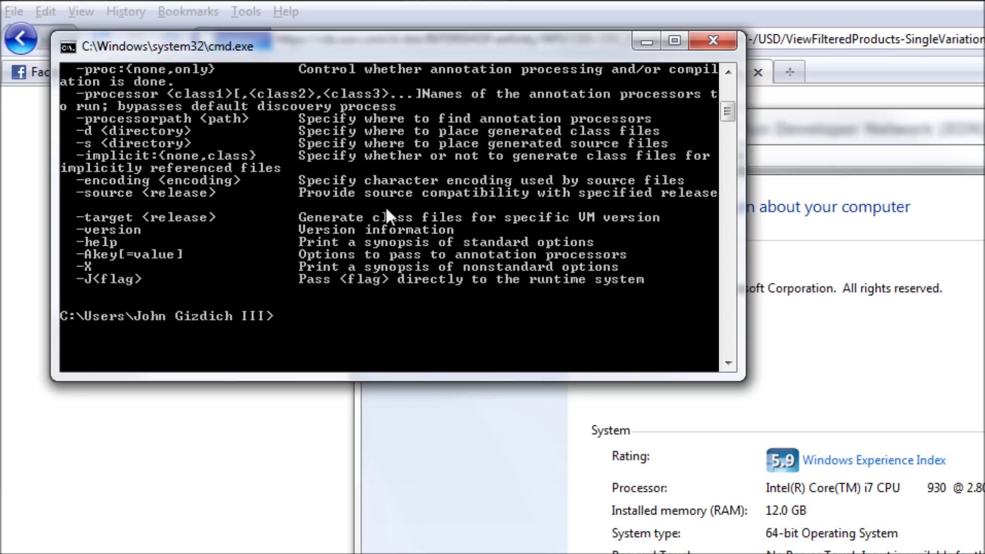